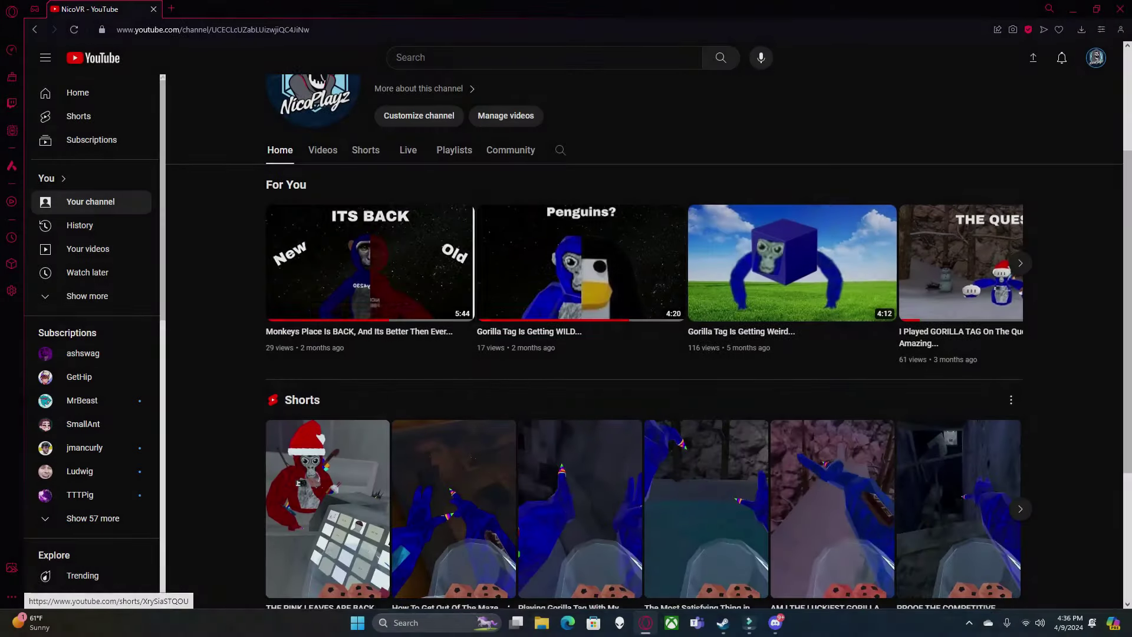
scroll(642, 354, down, 3)
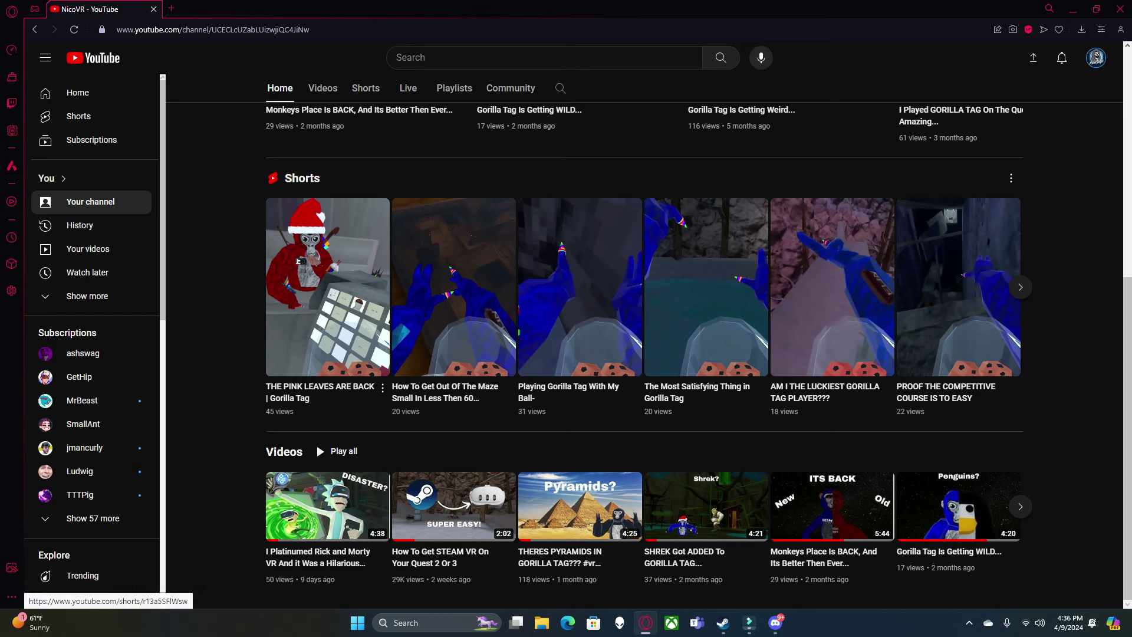
- Search the web for "steam" in a new browser tab and open Steam's download page from the results
key(ctrl+t)
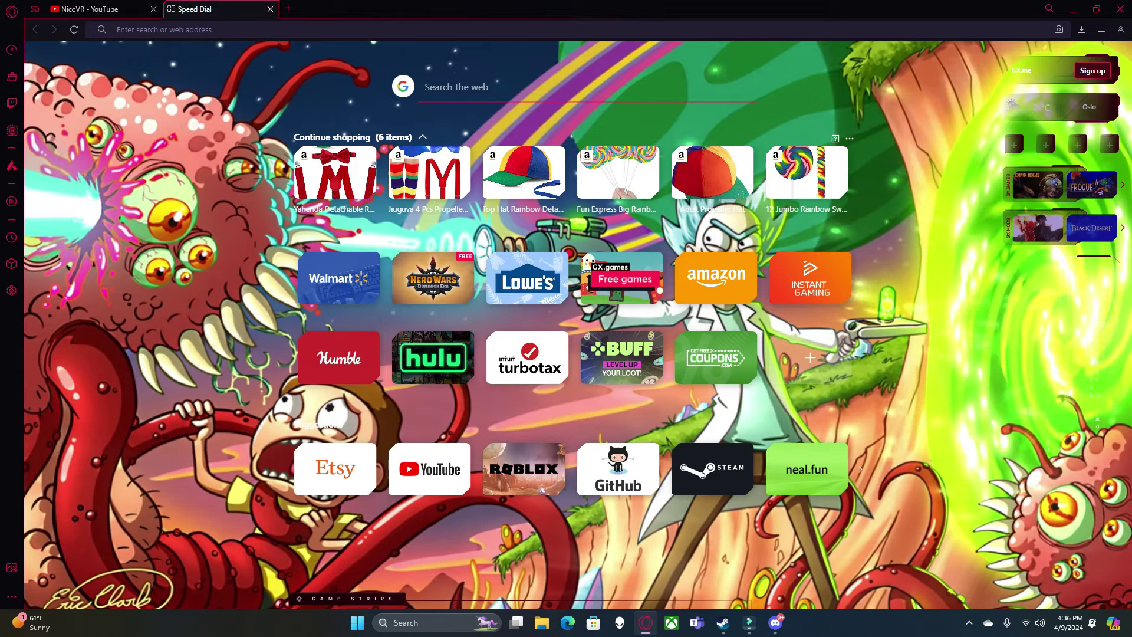
text(steam)
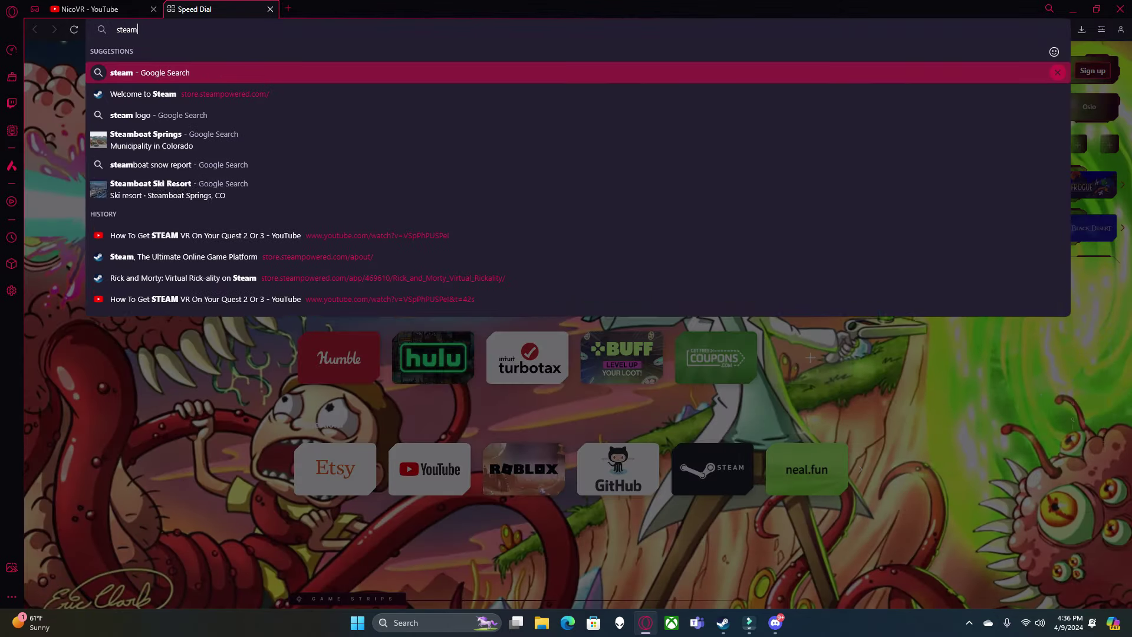
key(Return)
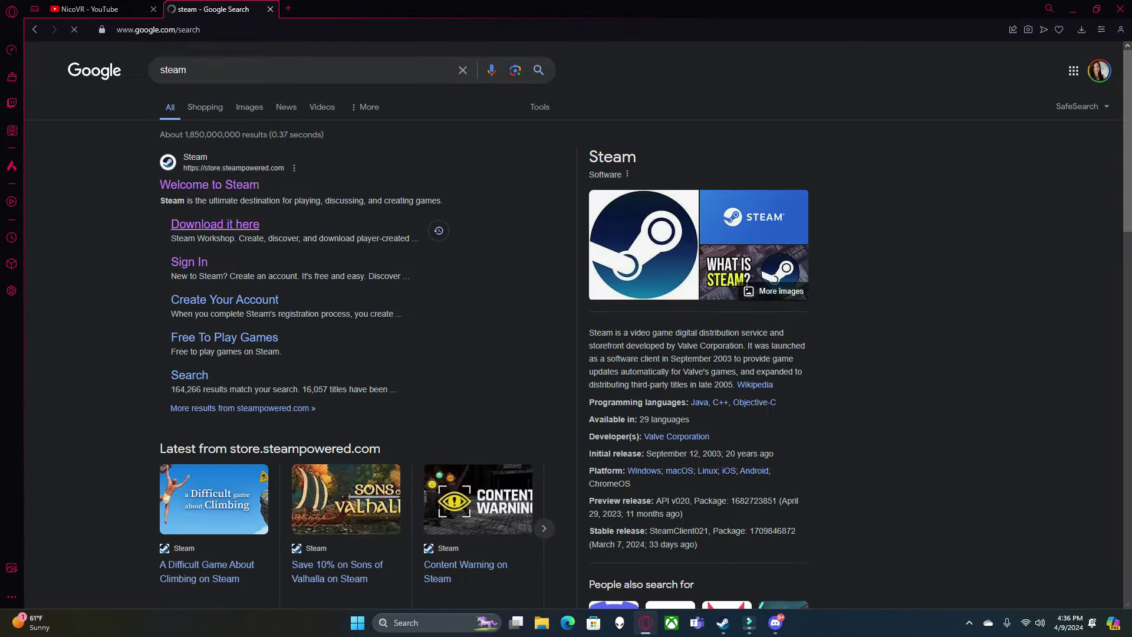
click(214, 224)
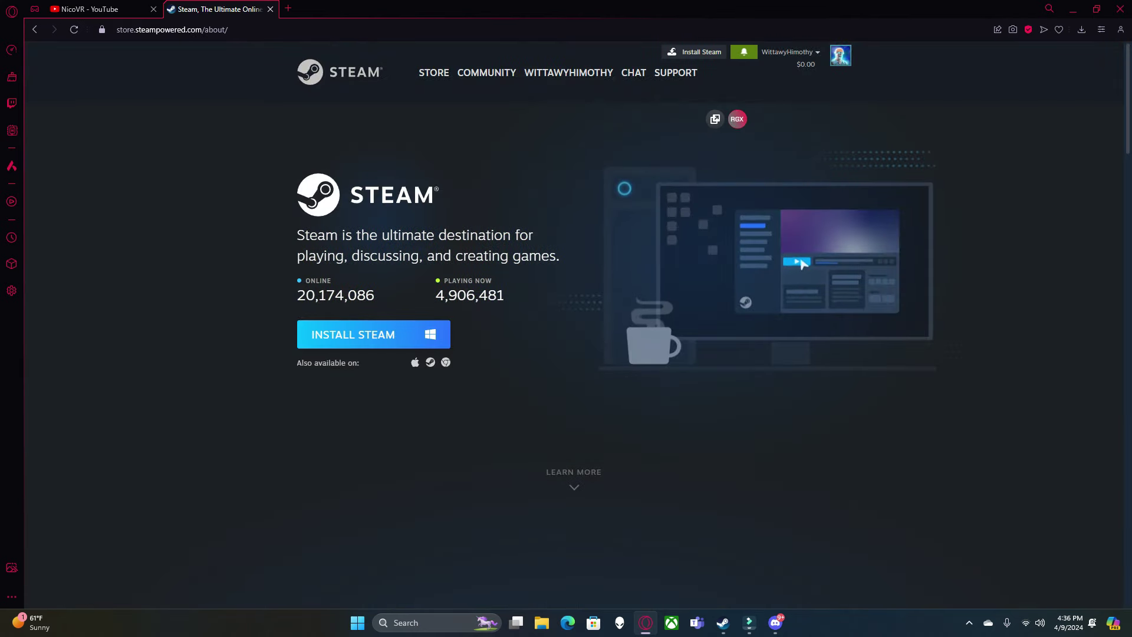
- Switch to the Steam client, search the store for "gorilla" and view the Gorilla Tag store page down to its library section
key(alt+Tab)
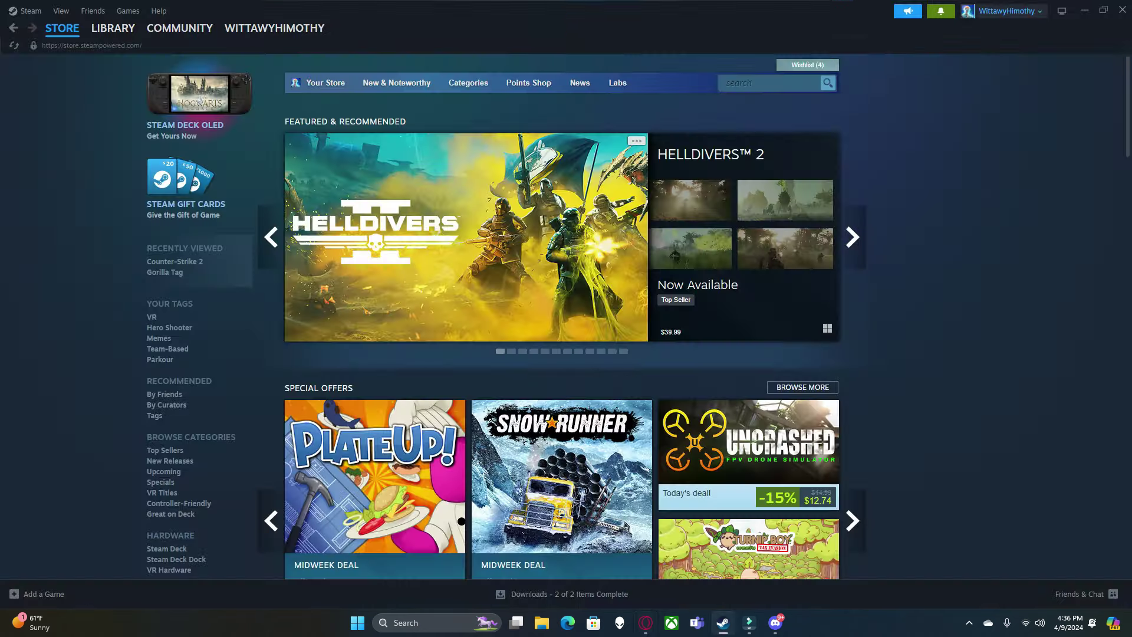
click(766, 83)
text(gorilla)
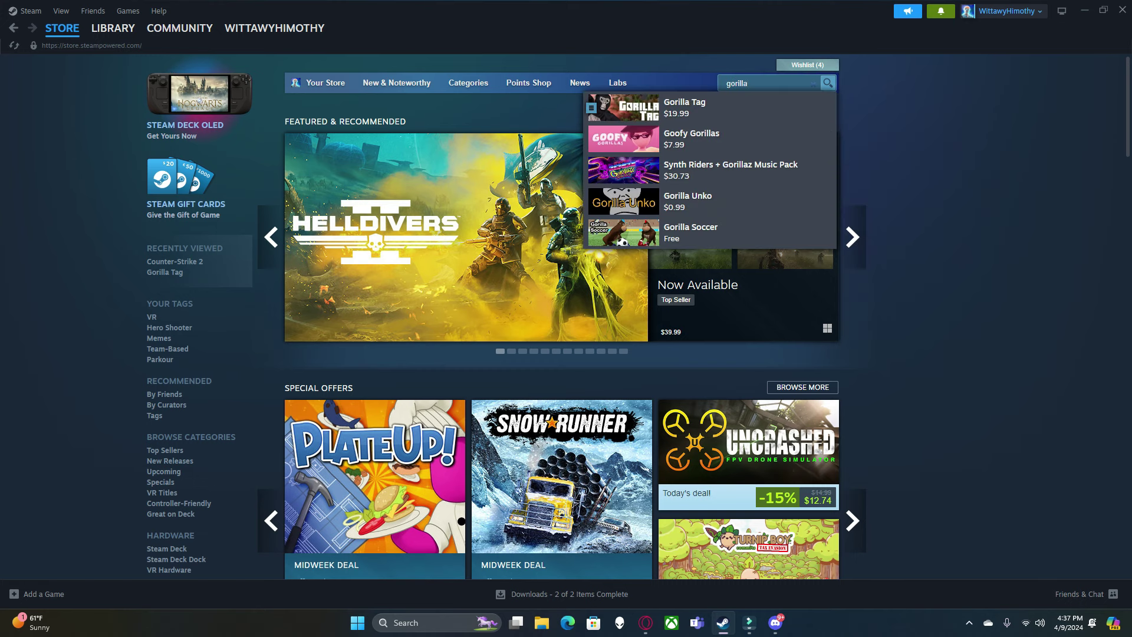
key(Down)
key(Return)
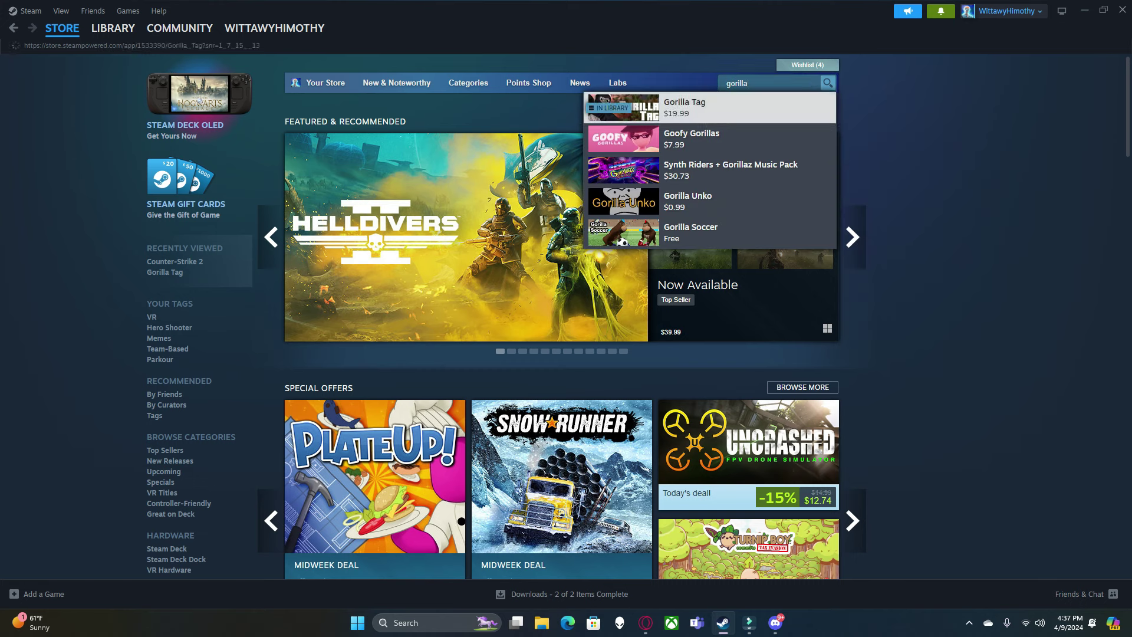
scroll(560, 200, down, 2)
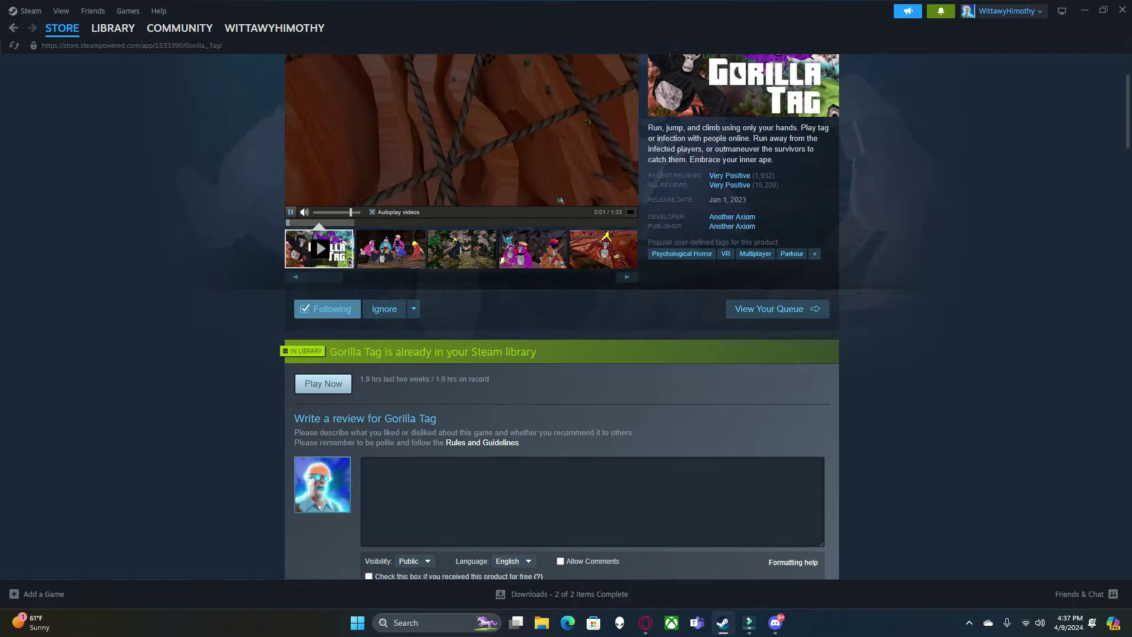
- Switch back to the browser and search the web for "monkey mod mangager"
key(alt+Tab)
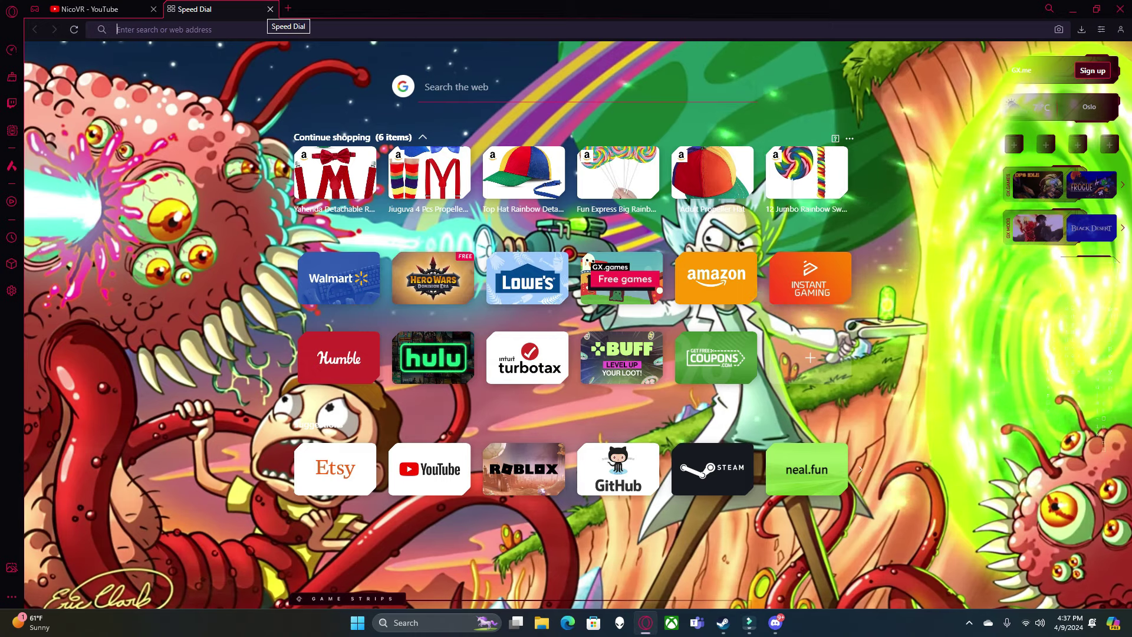
text(monkey)
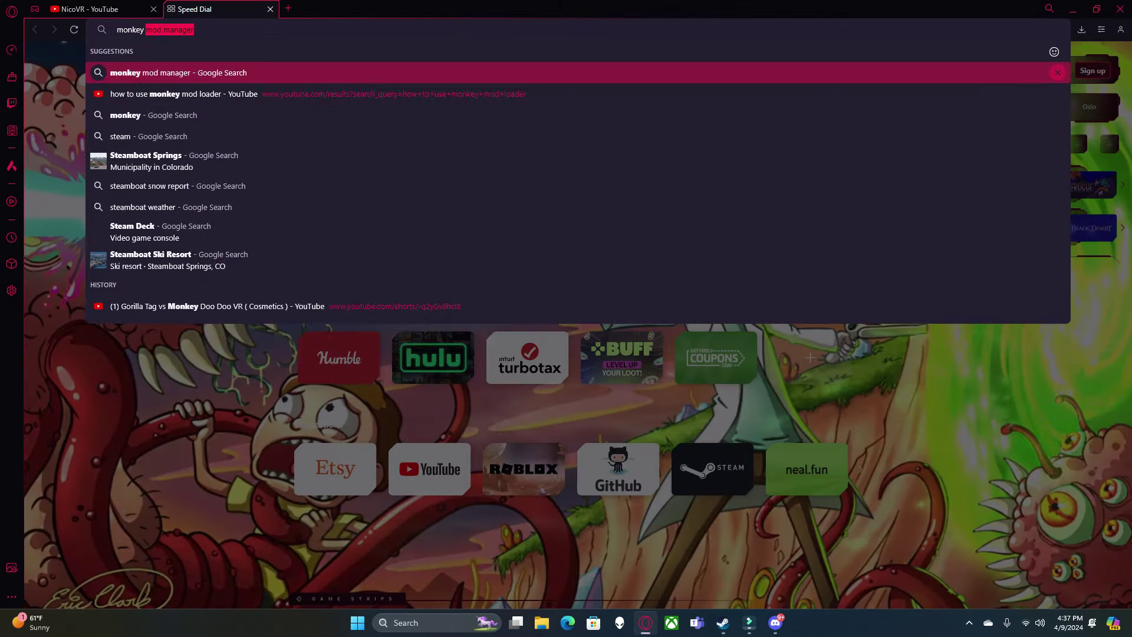
text( mod mang)
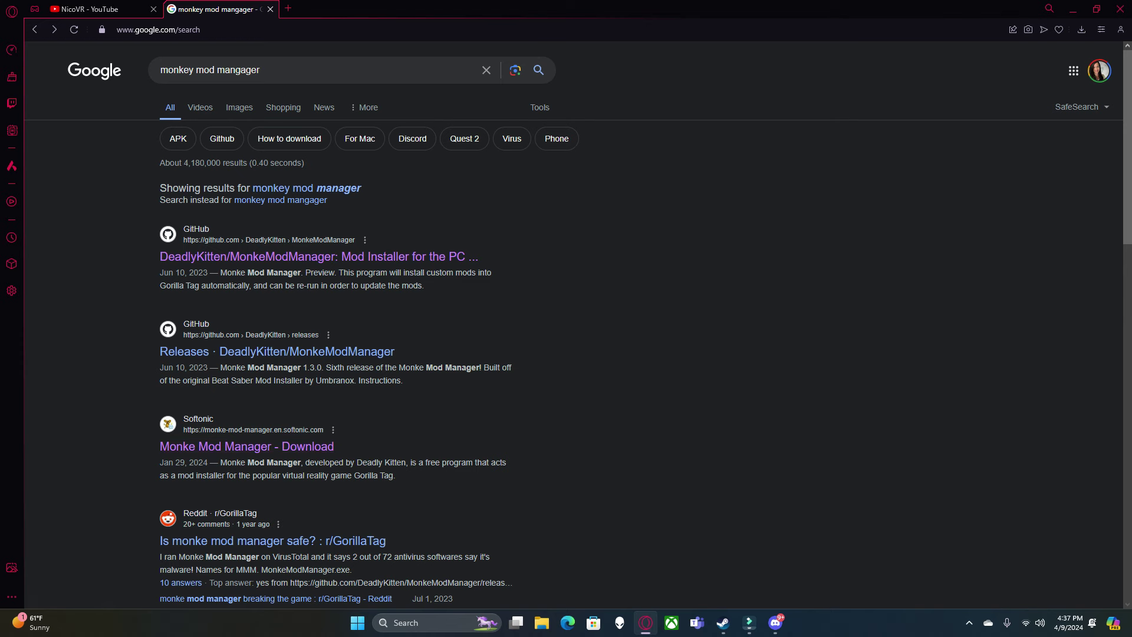
- Open DeadlyKitten's MonkeModManager repository on GitHub and go to its latest release, v1.3.1
click(318, 257)
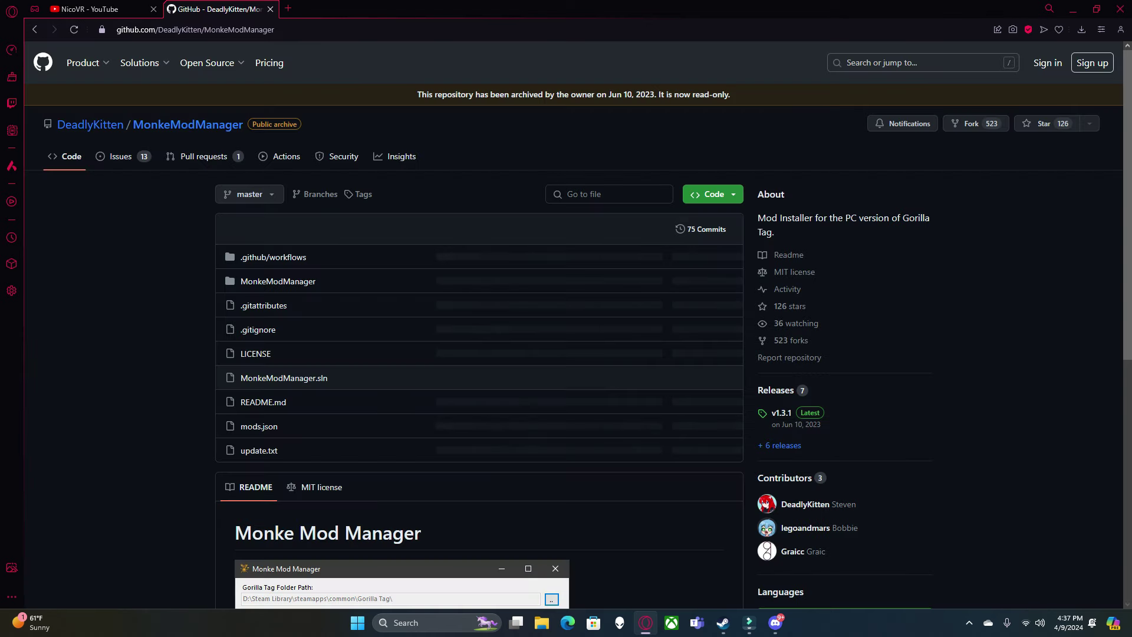
scroll(790, 360, down, 1)
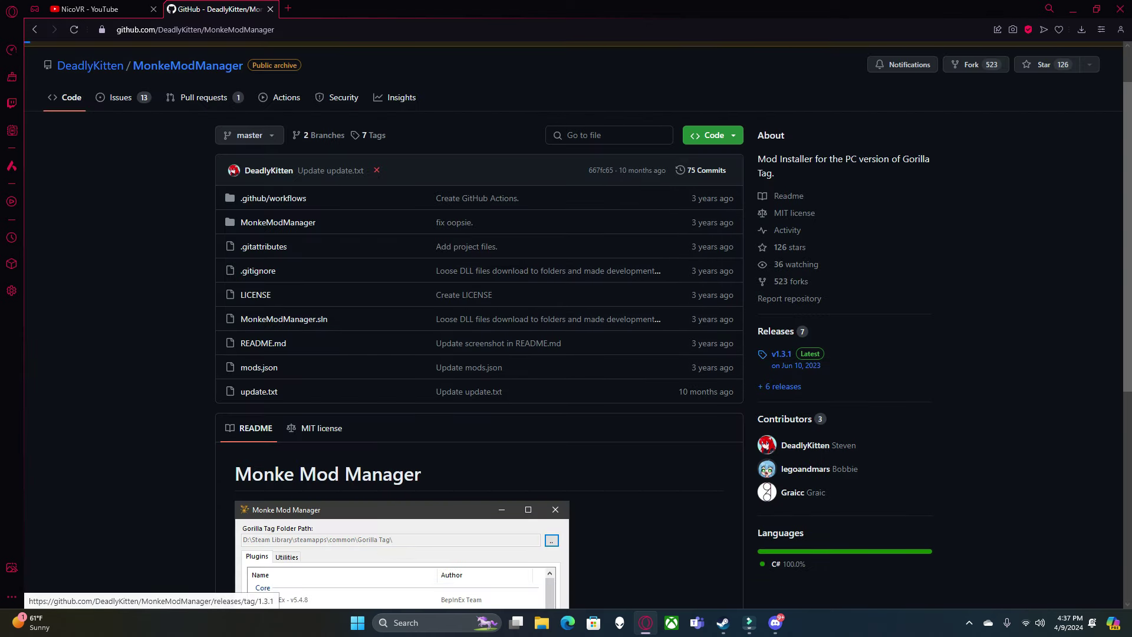
click(781, 354)
scroll(781, 354, down, 3)
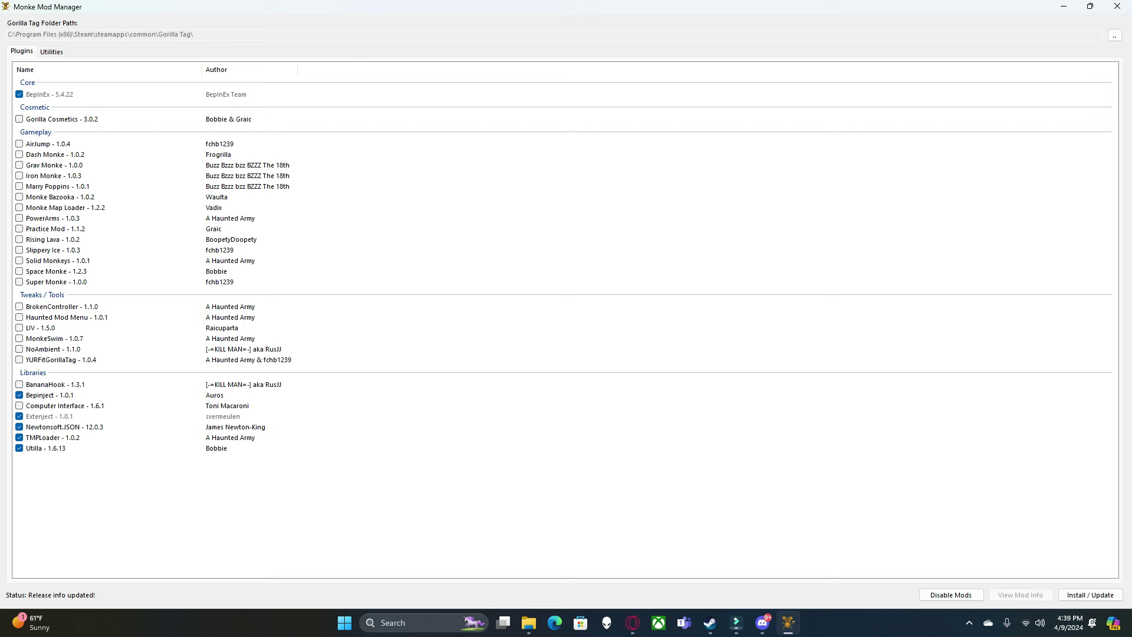
- Open Gorilla Tag's BepInEx folder from Monke Mod Manager's utilities and enter its plugins subfolder
mouse_move(736, 623)
key(ctrl+Tab)
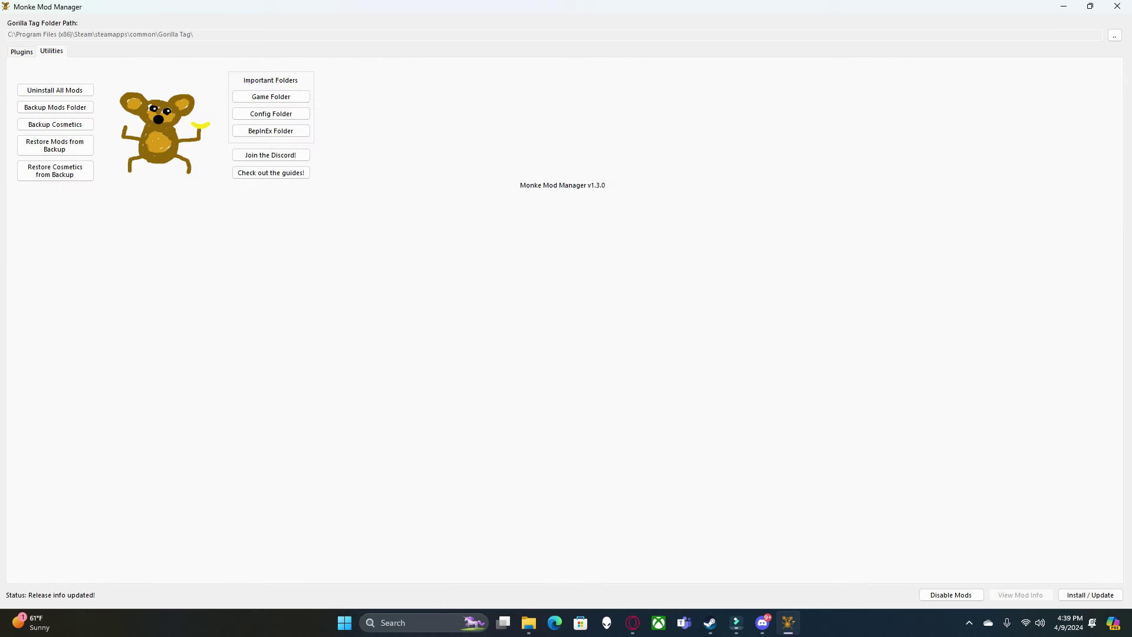
click(271, 131)
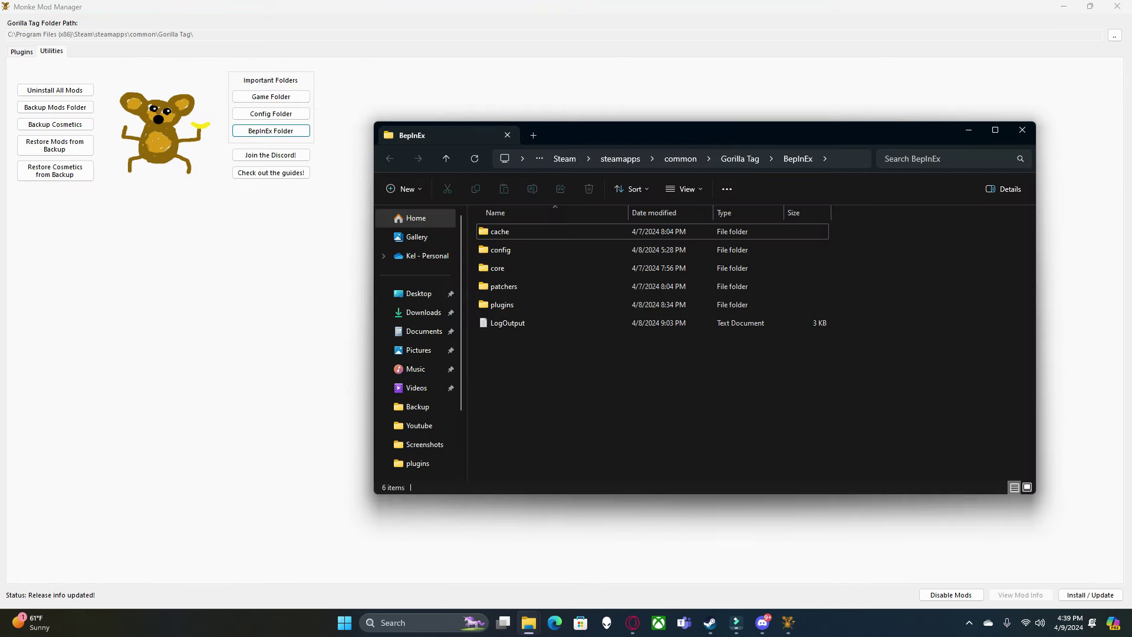
double_click(502, 305)
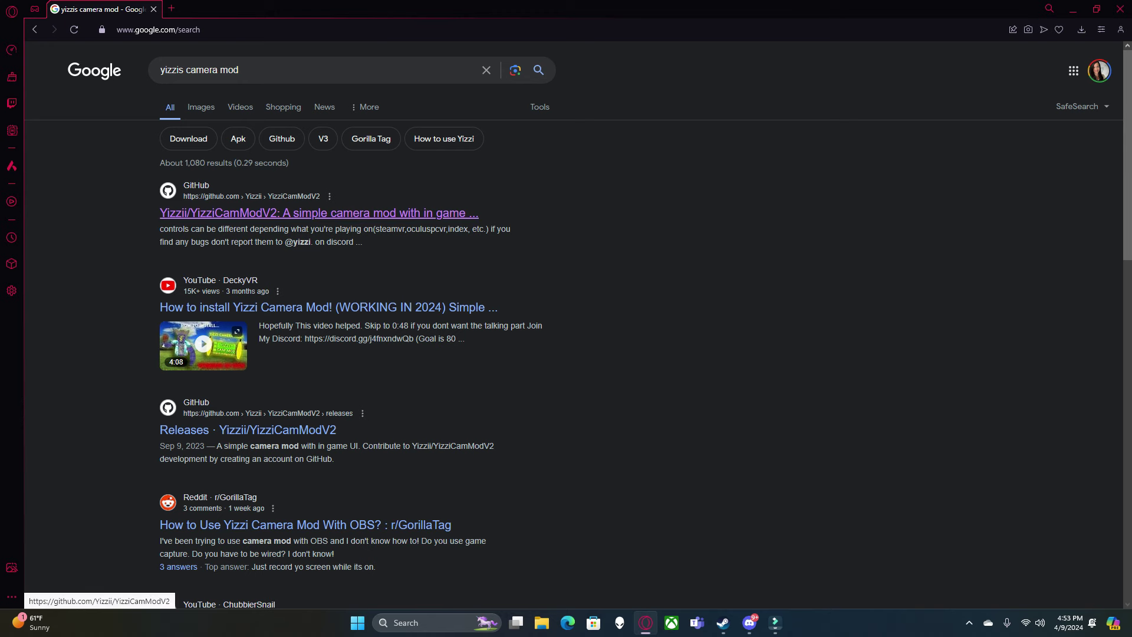
- Open the YizziCamModV2 GitHub repository from the search results and go to its 1.0.8 release
click(318, 213)
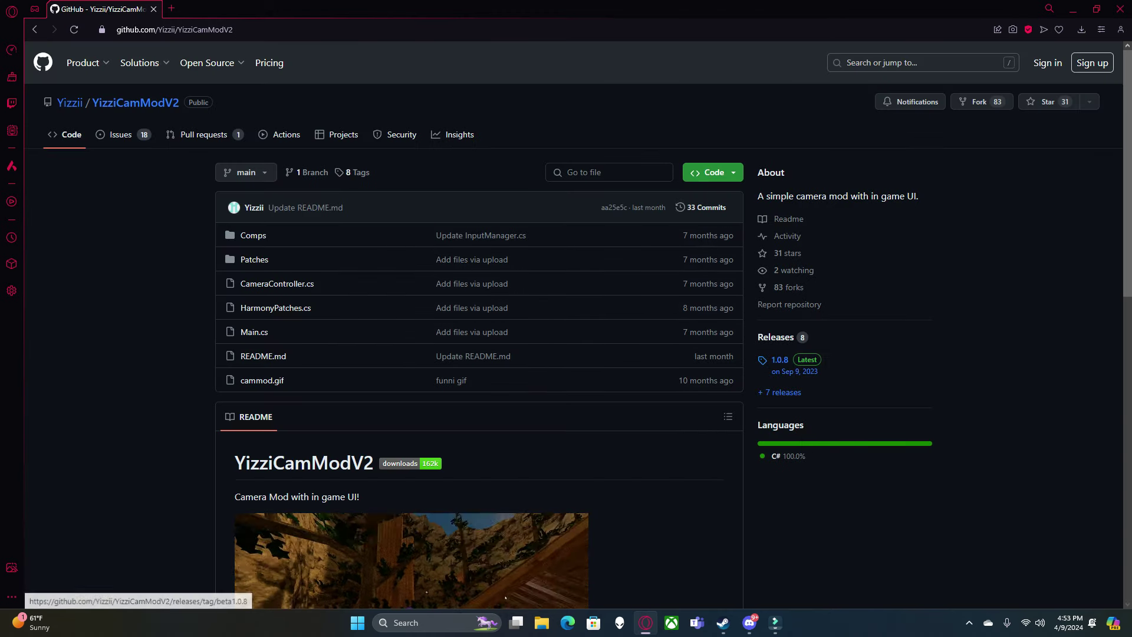
click(779, 359)
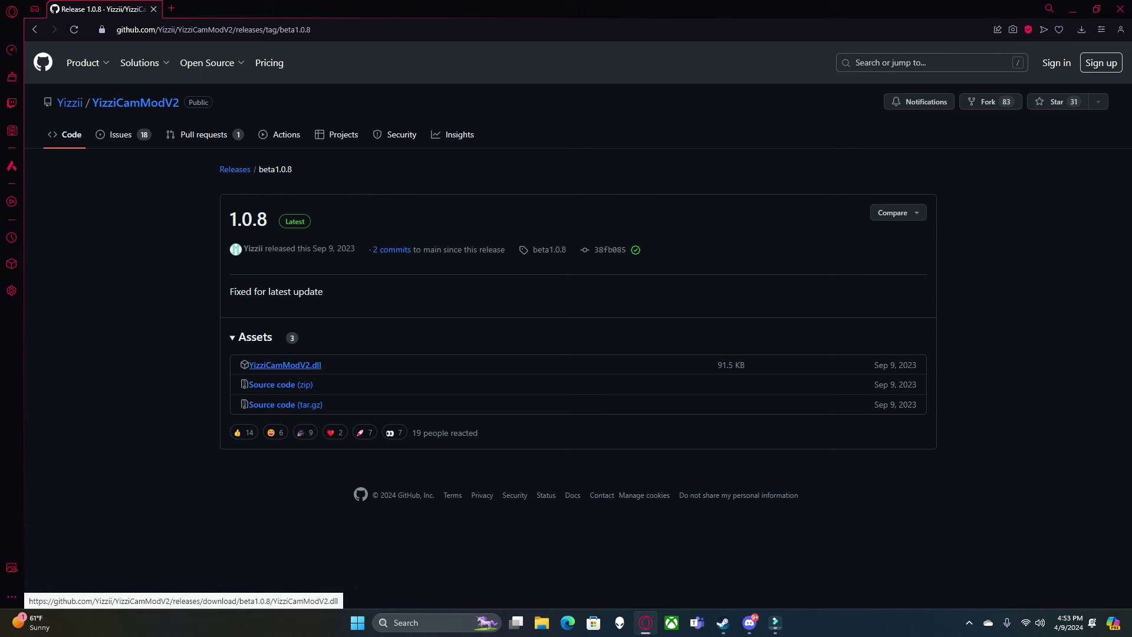
- Open the BepInEx folder from Monke Mod Manager's utilities, enter plugins, and move the folder window aside
drag(531, 191, 667, 68)
click(587, 115)
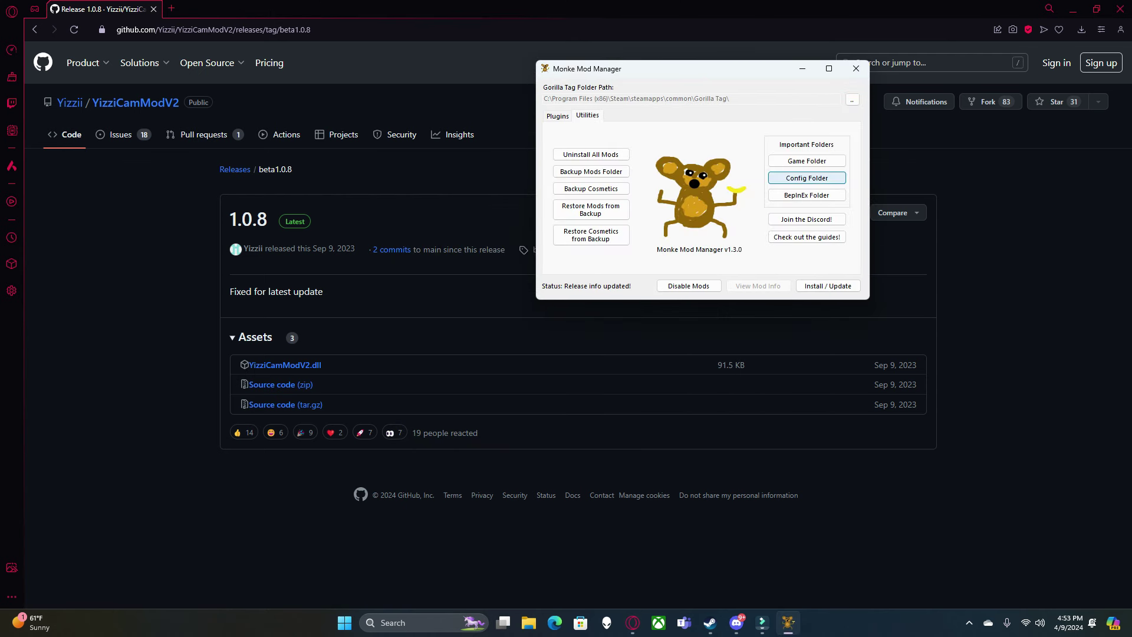
click(807, 194)
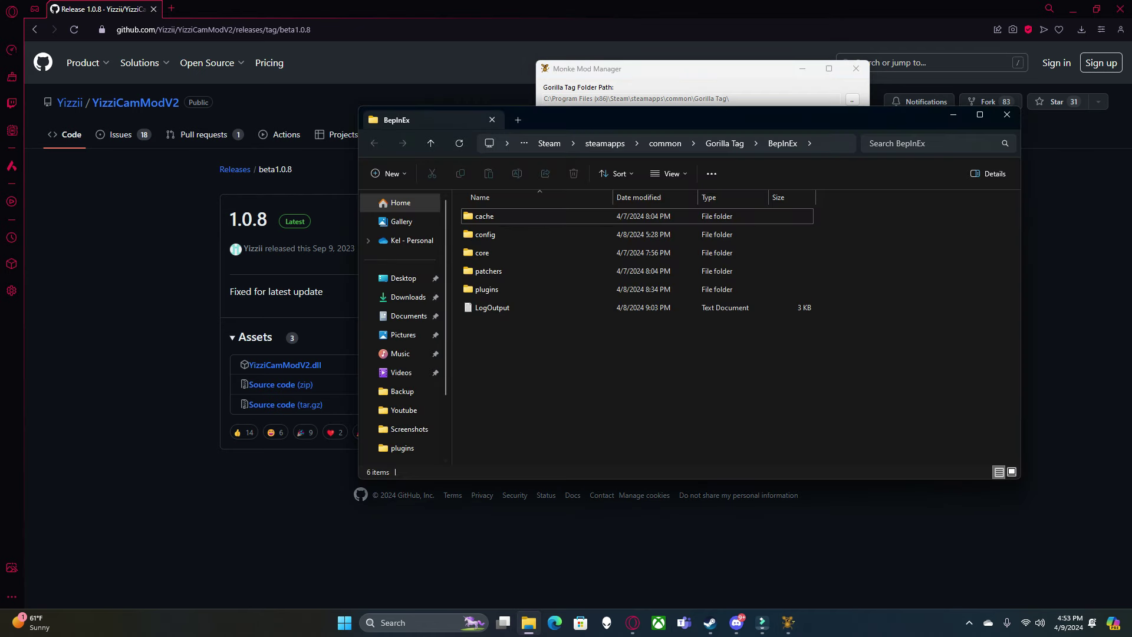
double_click(486, 289)
drag(754, 118, 845, 43)
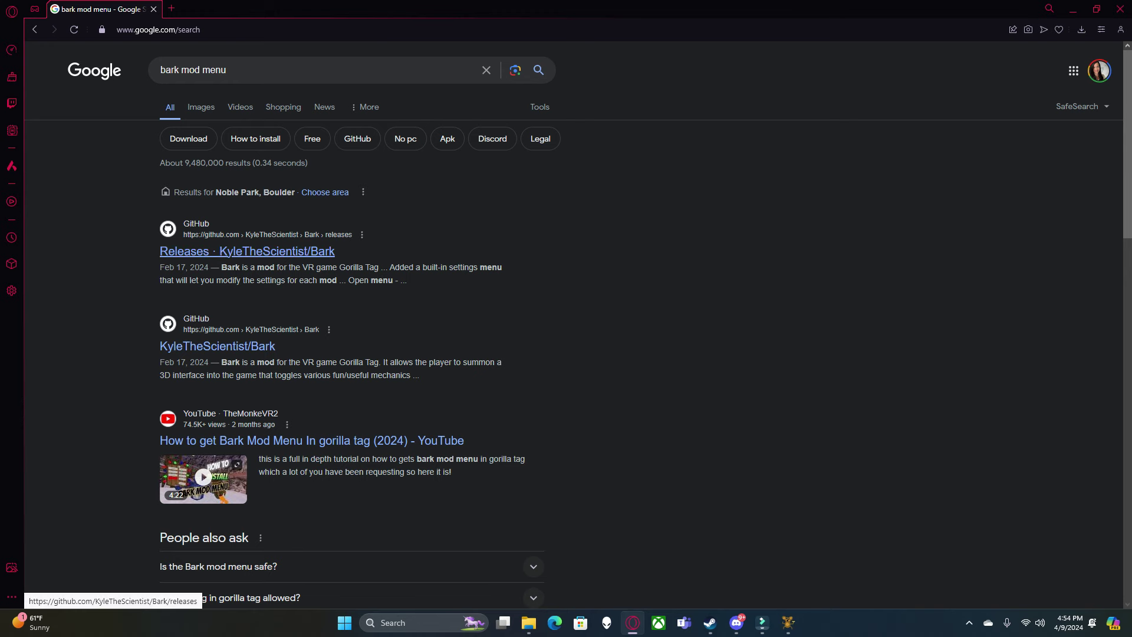
- Open the Bark releases page on GitHub at the v1.5.1 assets and bring up the BepInEx folder through Monke Mod Manager
click(248, 252)
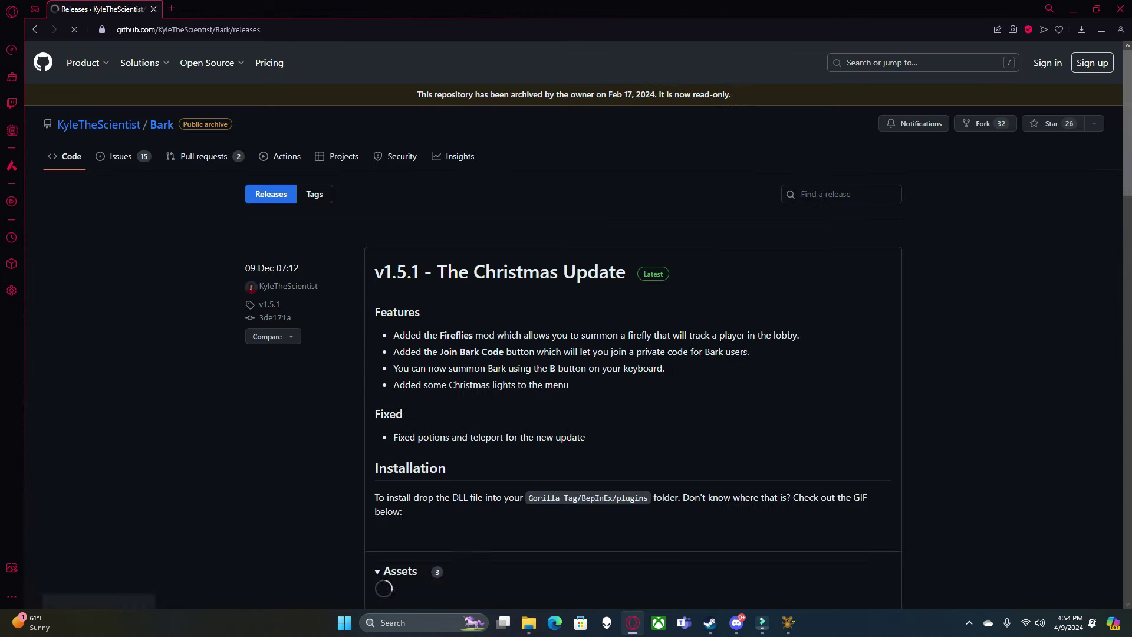
scroll(609, 175, down, 8)
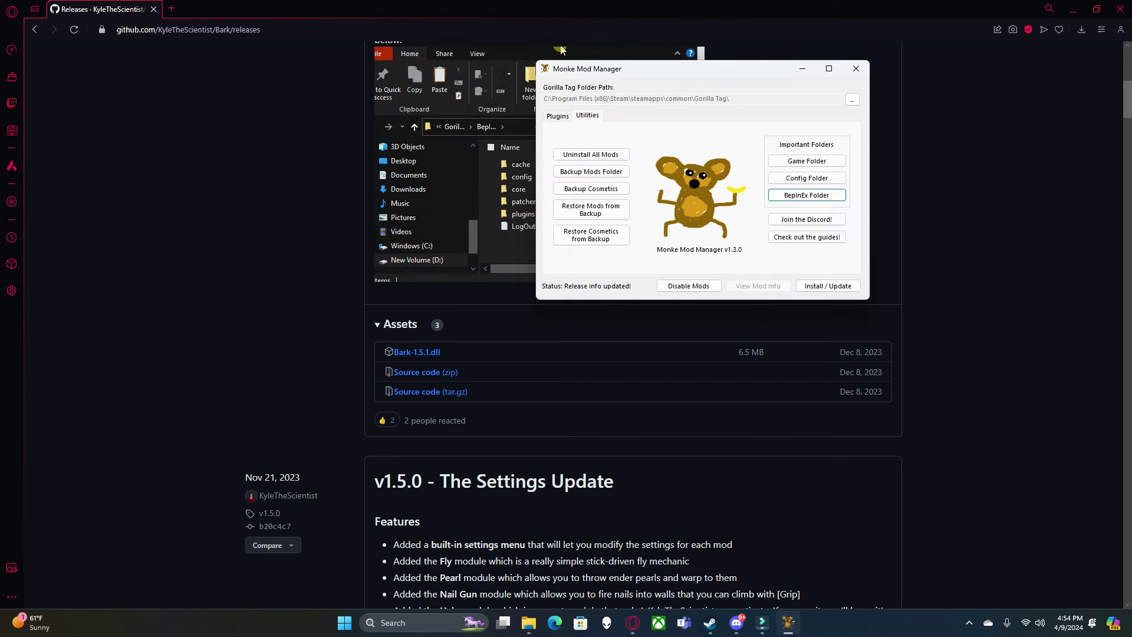
key(Return)
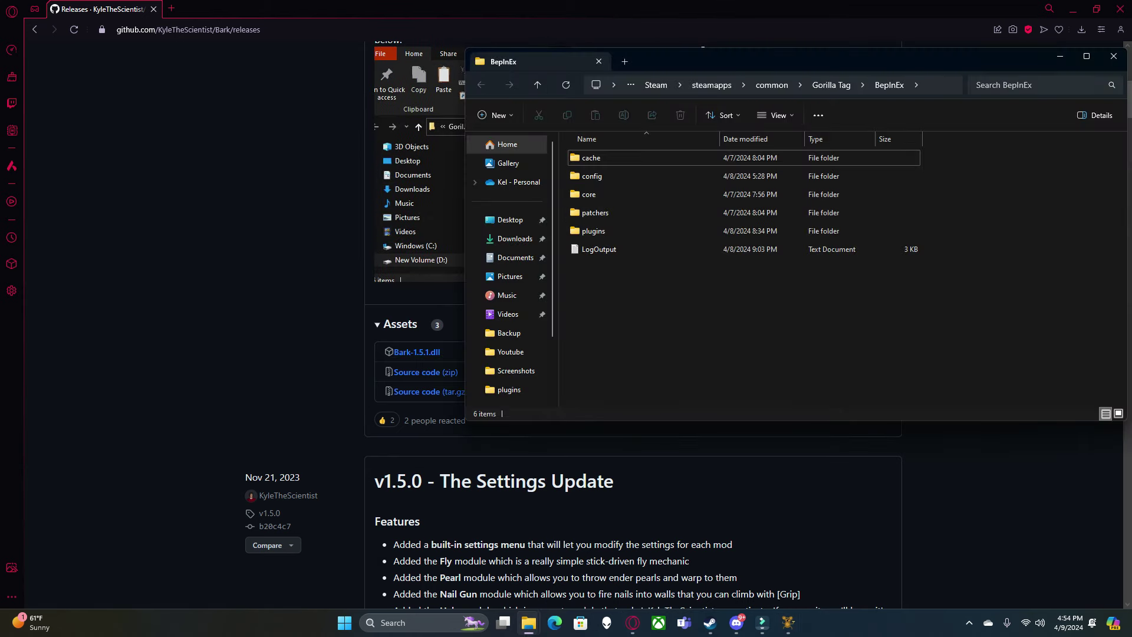
key(Return)
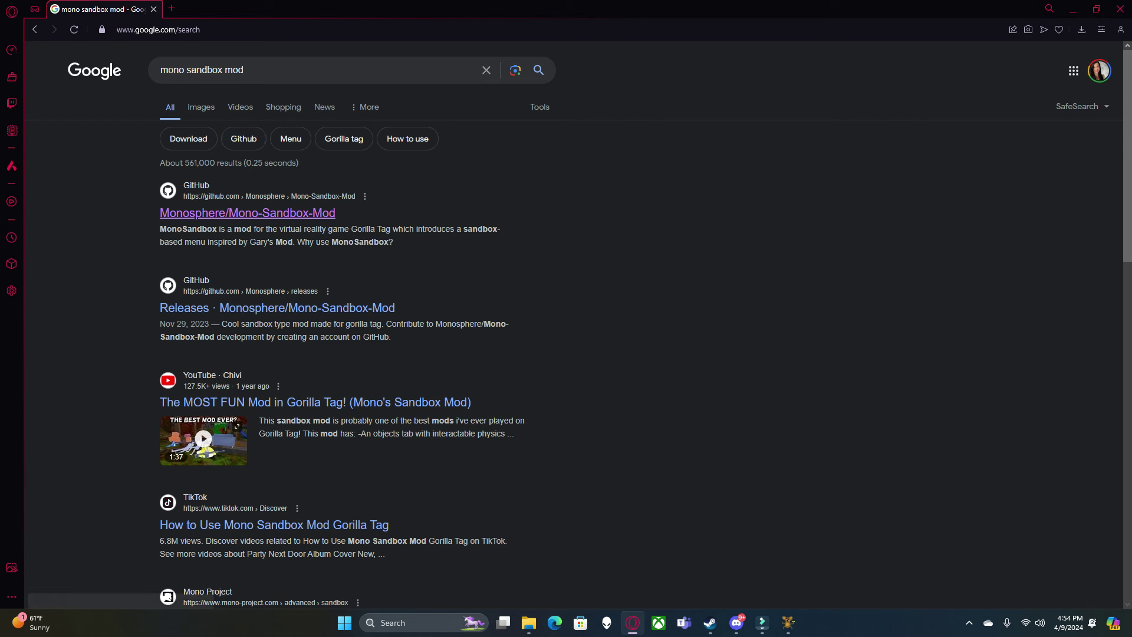
- Open the Mono-Sandbox-Mod GitHub repository from the search results and go to its v1.2.1 release
click(248, 213)
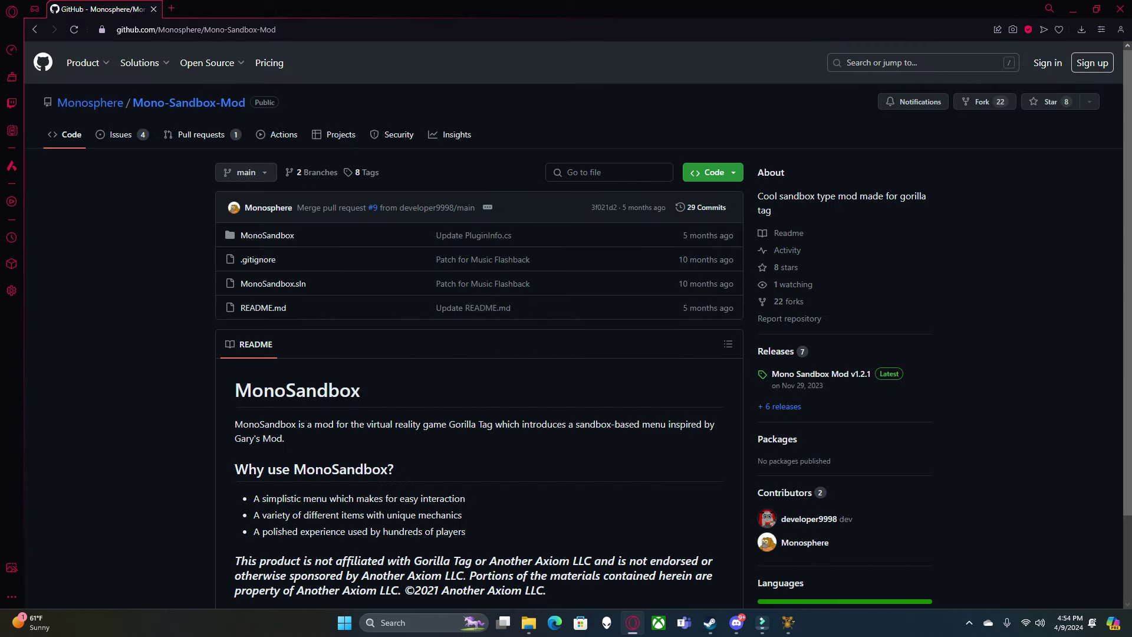
click(821, 374)
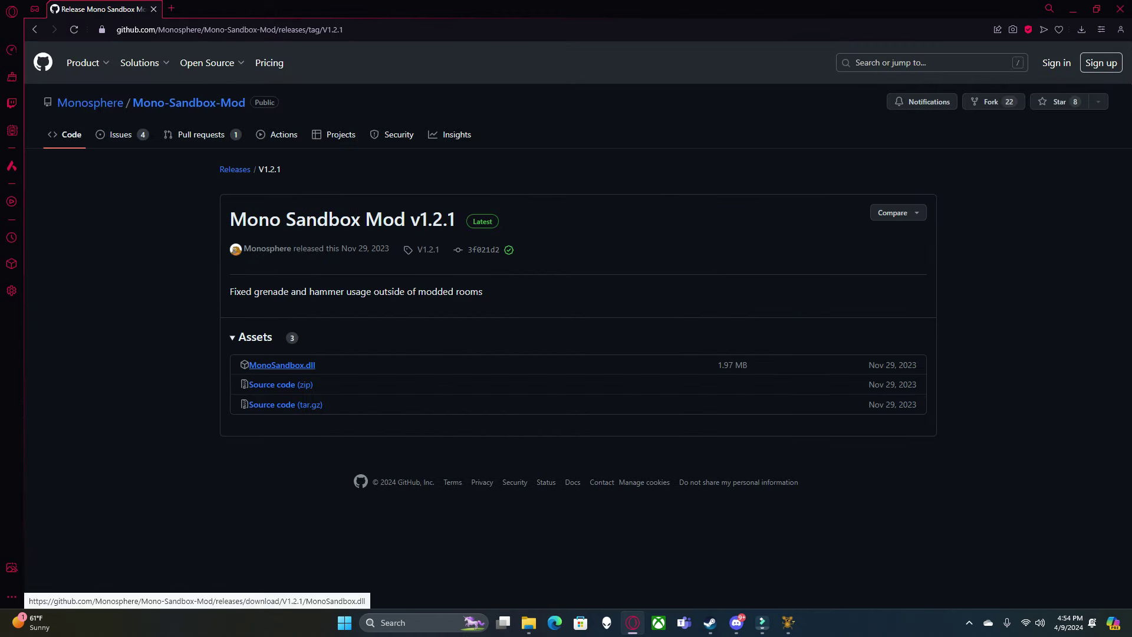
- Check the BepInEx plugins folder through Monke Mod Manager and close the folder window
click(789, 622)
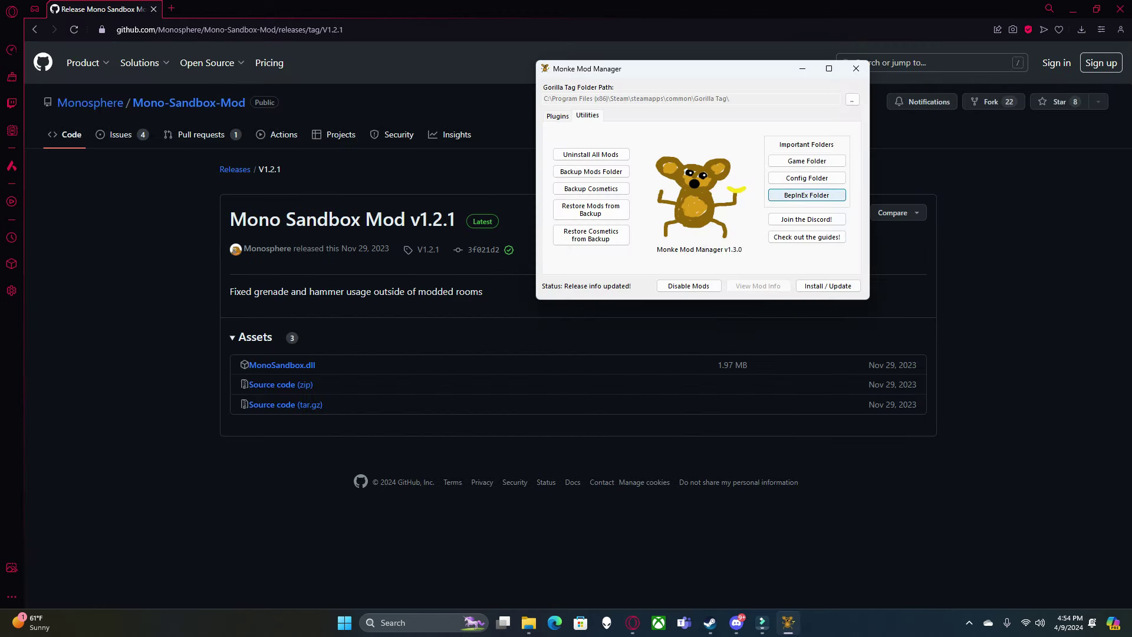
click(806, 194)
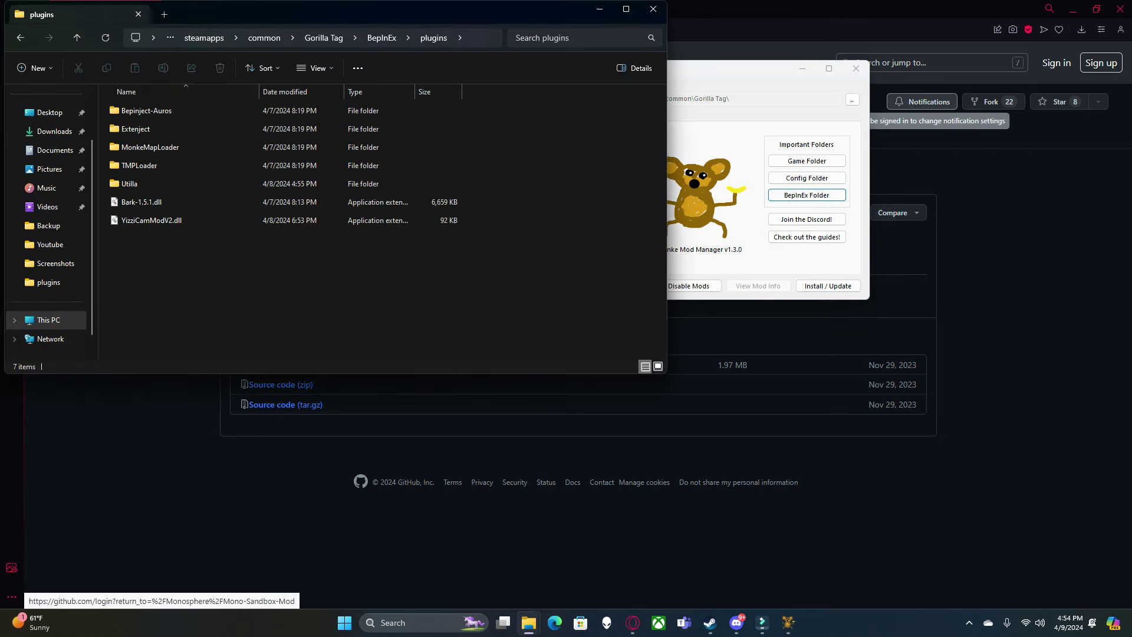
click(653, 9)
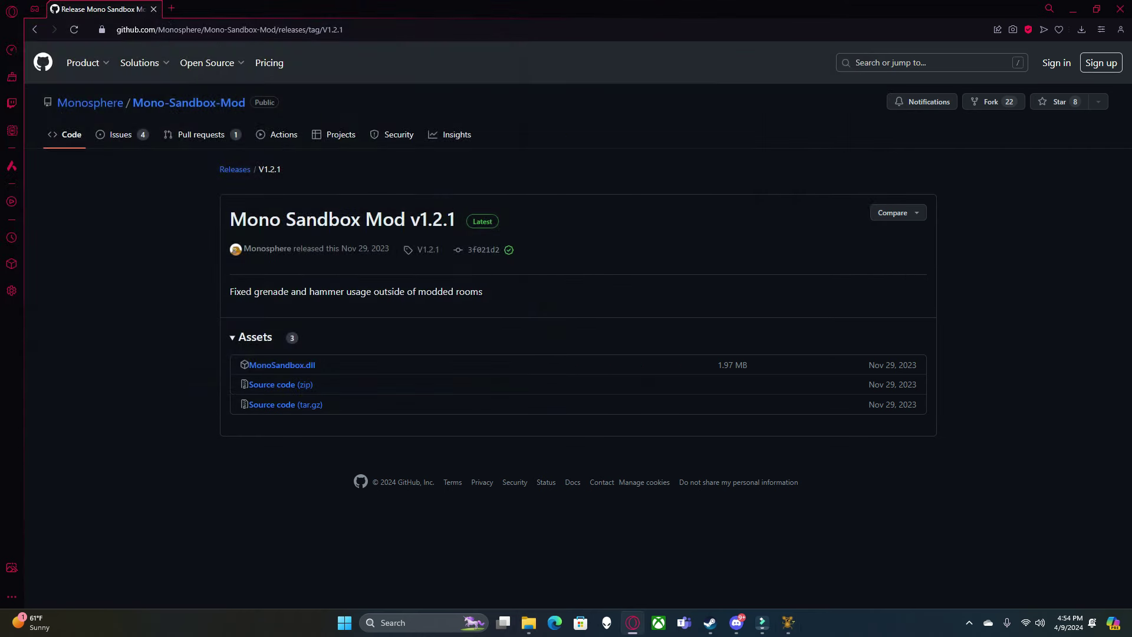